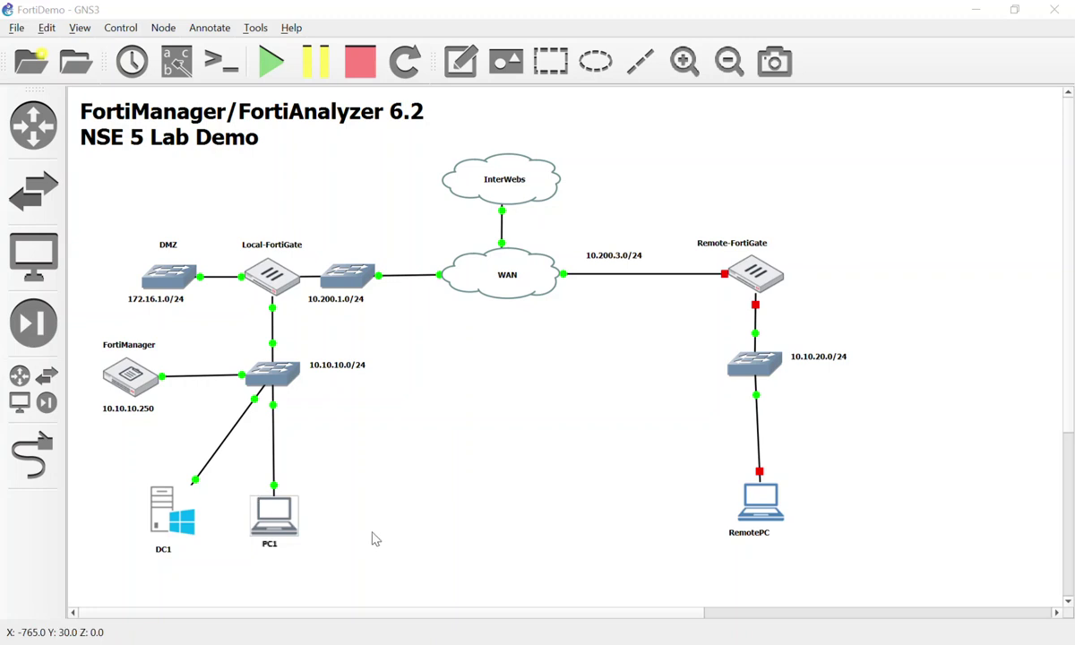
Step: Open PC1's console and log in to FortiManager with the admin account and its password
double_click(274, 520)
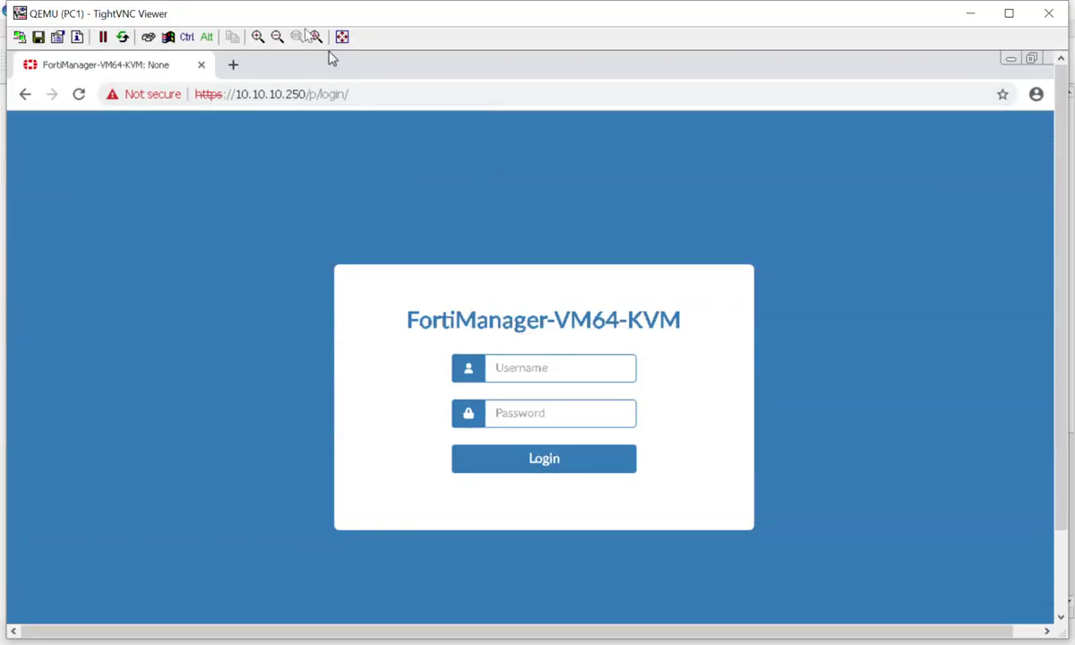
left_click(277, 37)
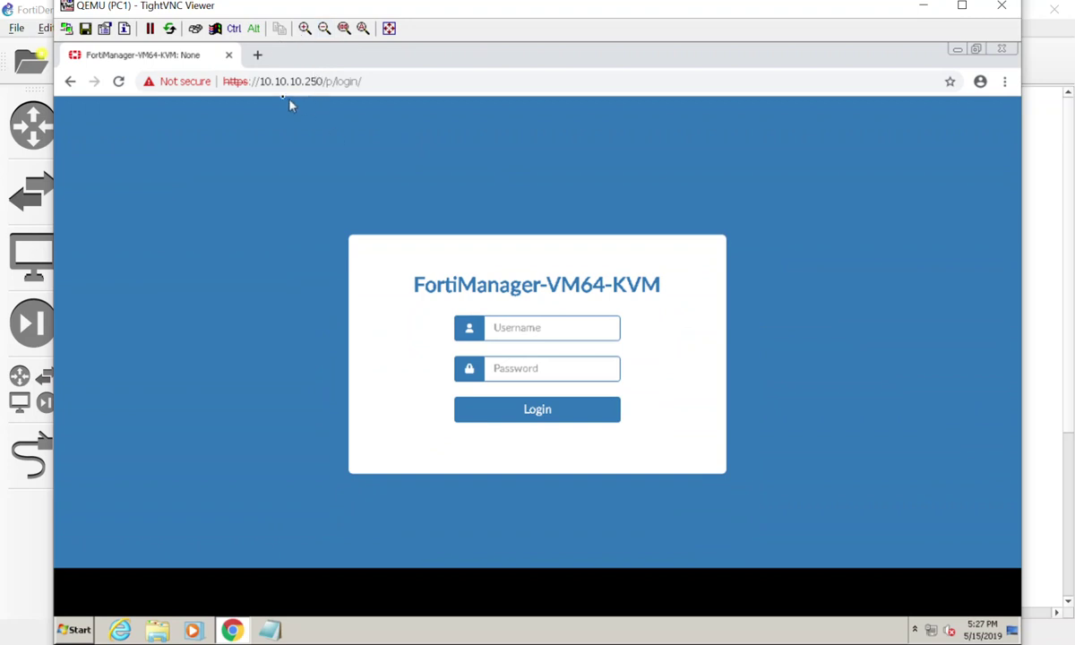
left_click(527, 328)
type("admin")
key("Tab")
type("admin")
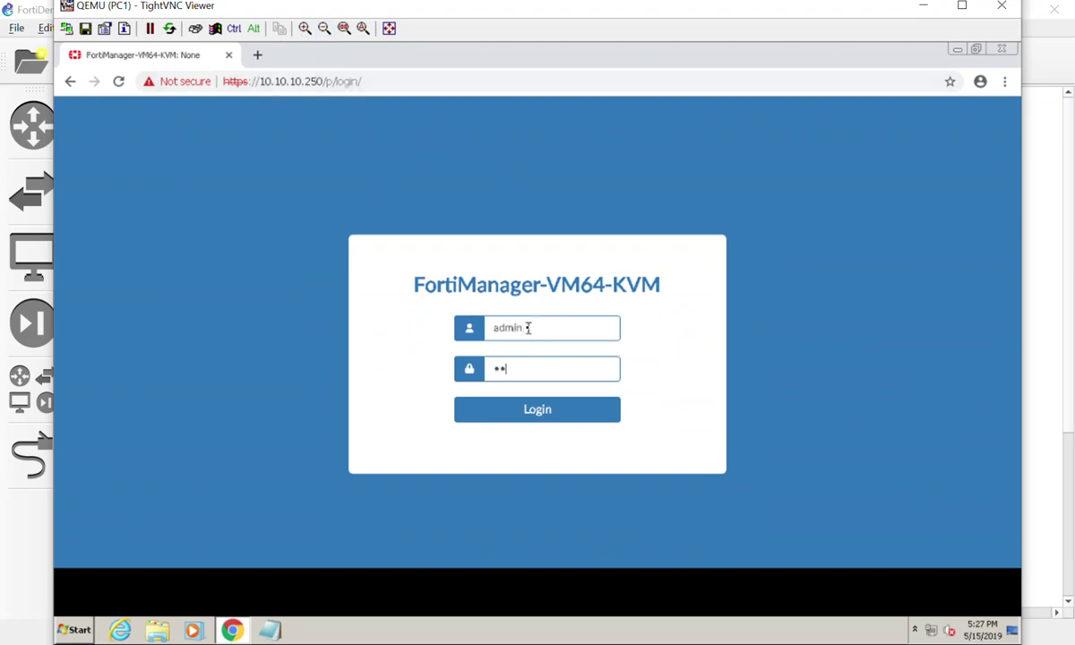
type("123")
key("Return")
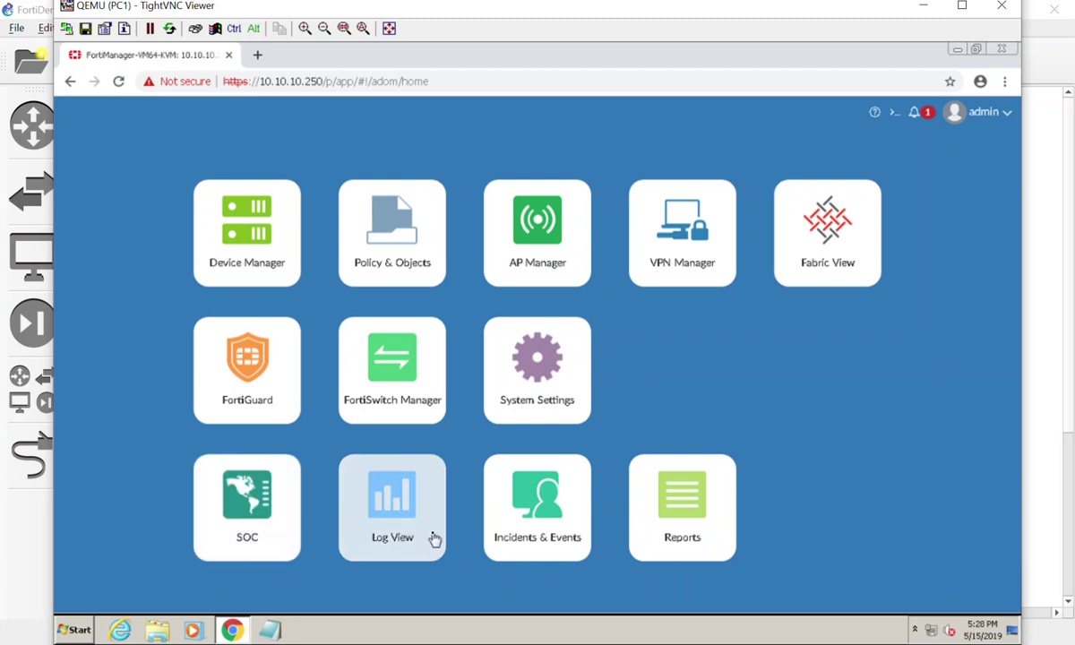
Step: Open System Settings' Storage Info and select the root ADOM entry with 50 GB max storage
left_click(526, 353)
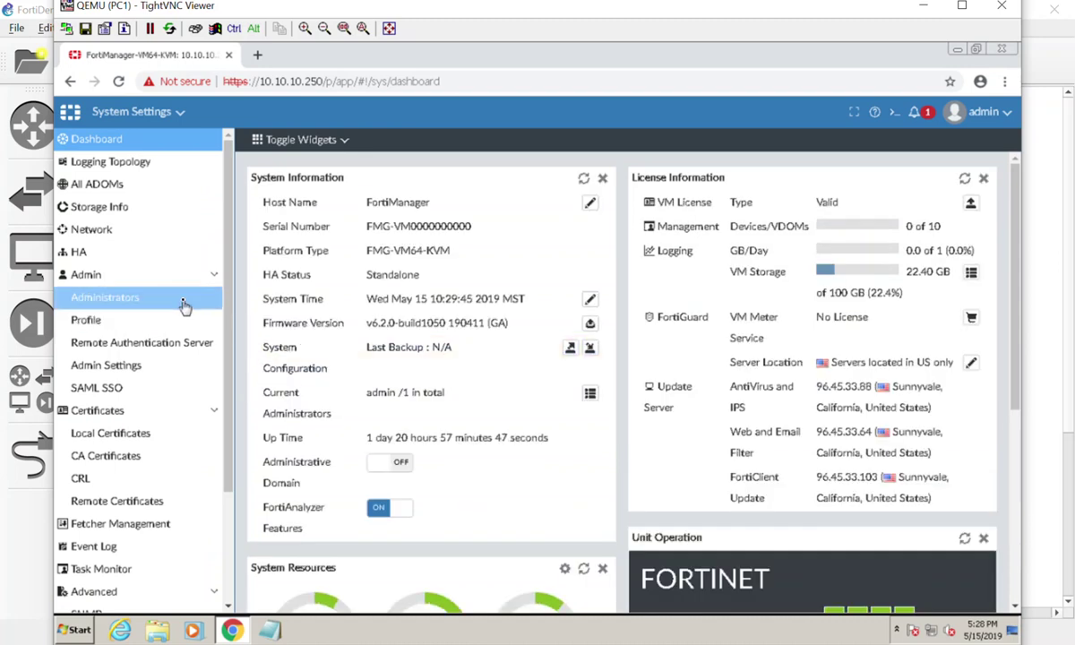
left_click(149, 208)
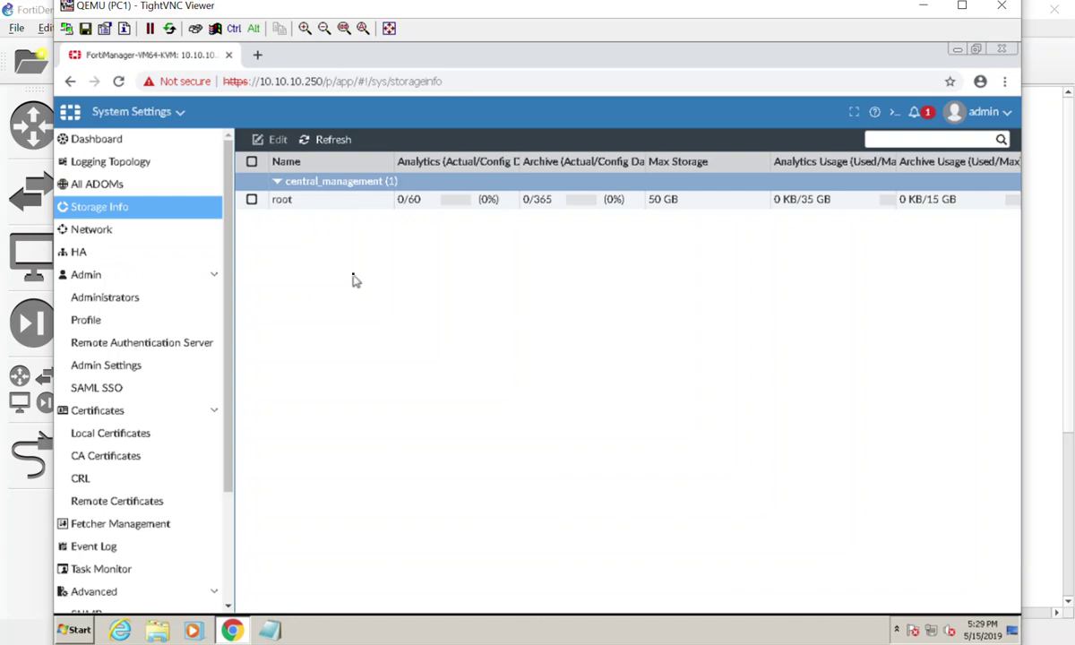
left_click(365, 203)
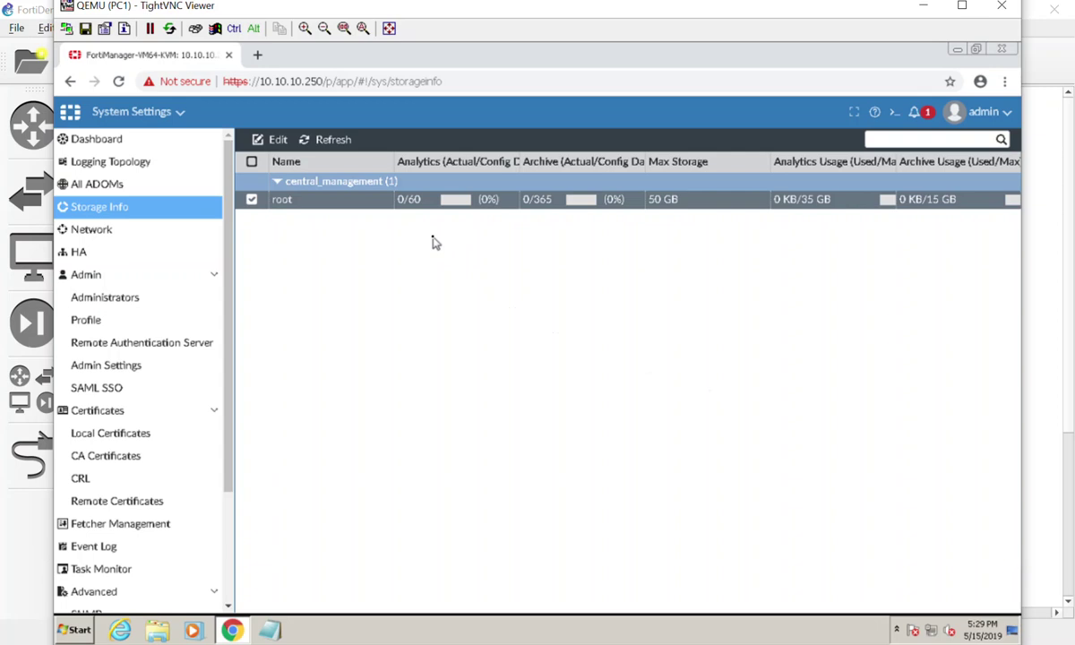
Step: Switch to the Logging Topology view showing the single FortiManager node
left_click(178, 169)
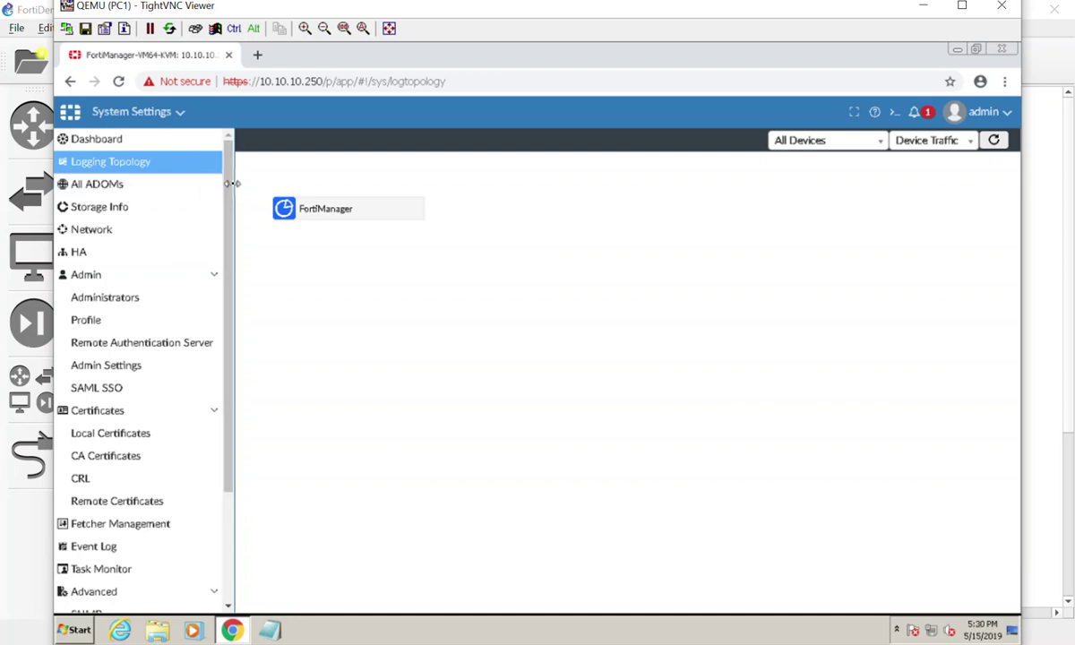
Step: Scroll the sidebar slightly while Logging Topology finishes loading
mouse_move(231, 195)
left_mouse_down()
mouse_move(233, 355)
mouse_move(250, 187)
left_mouse_up()
Step: Check Device Manager's empty Logging Devices list, then switch to the SOC module
left_click(179, 116)
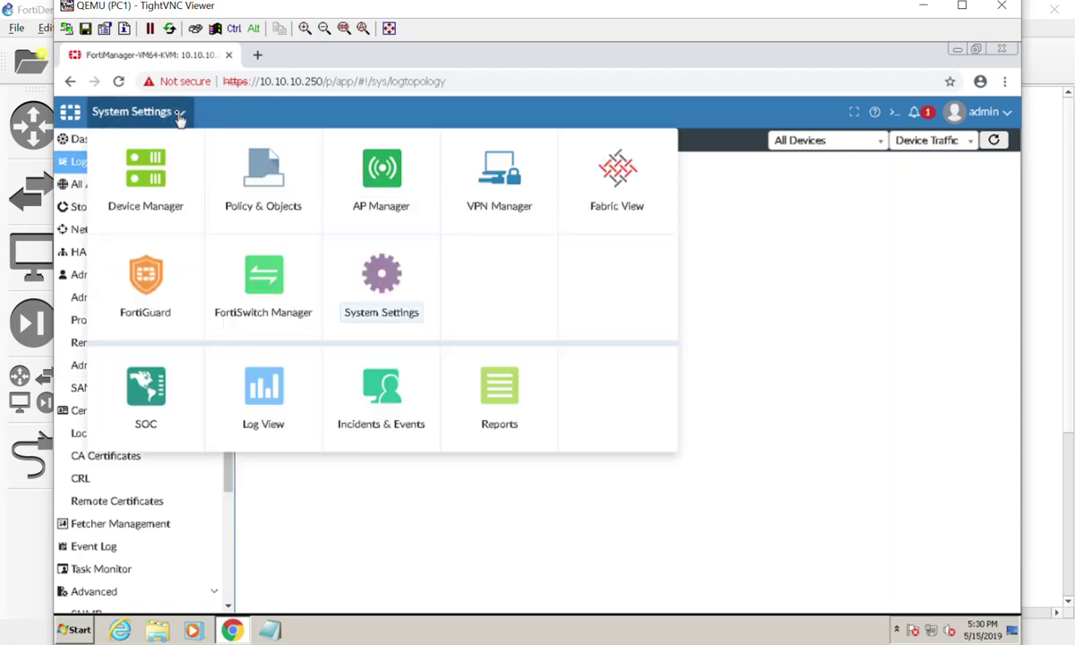
left_click(135, 193)
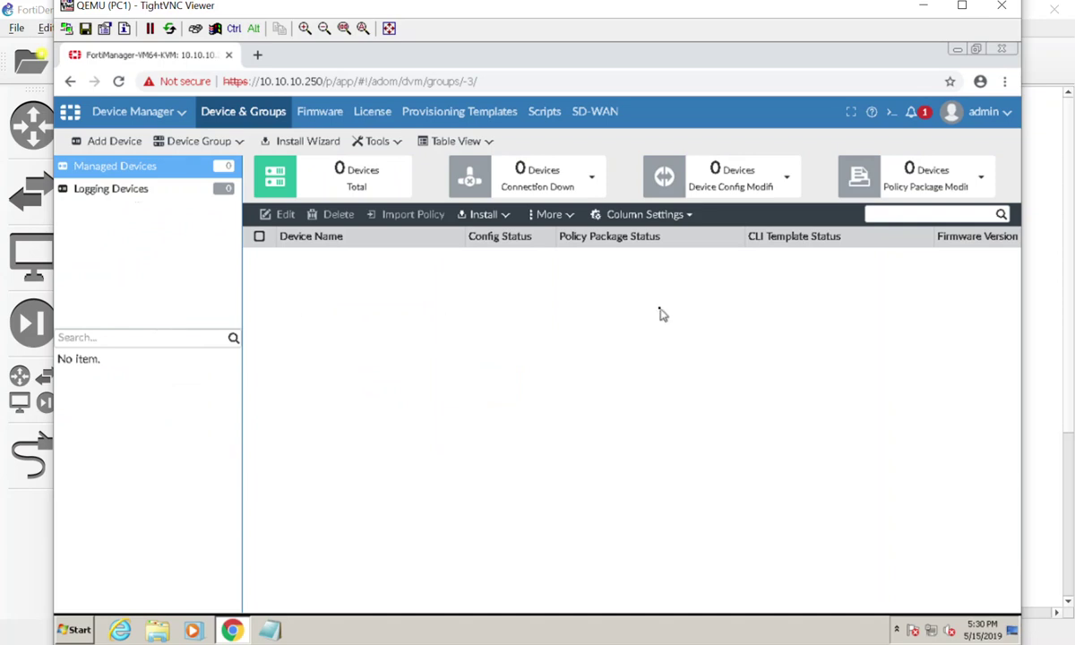
left_click(165, 192)
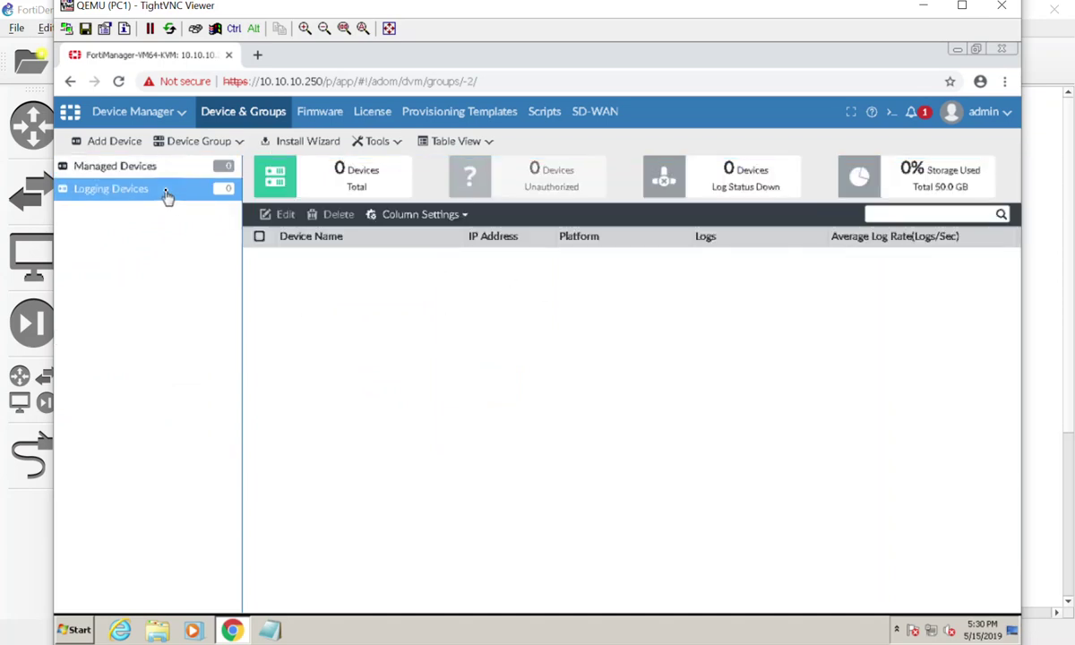
left_click(120, 120)
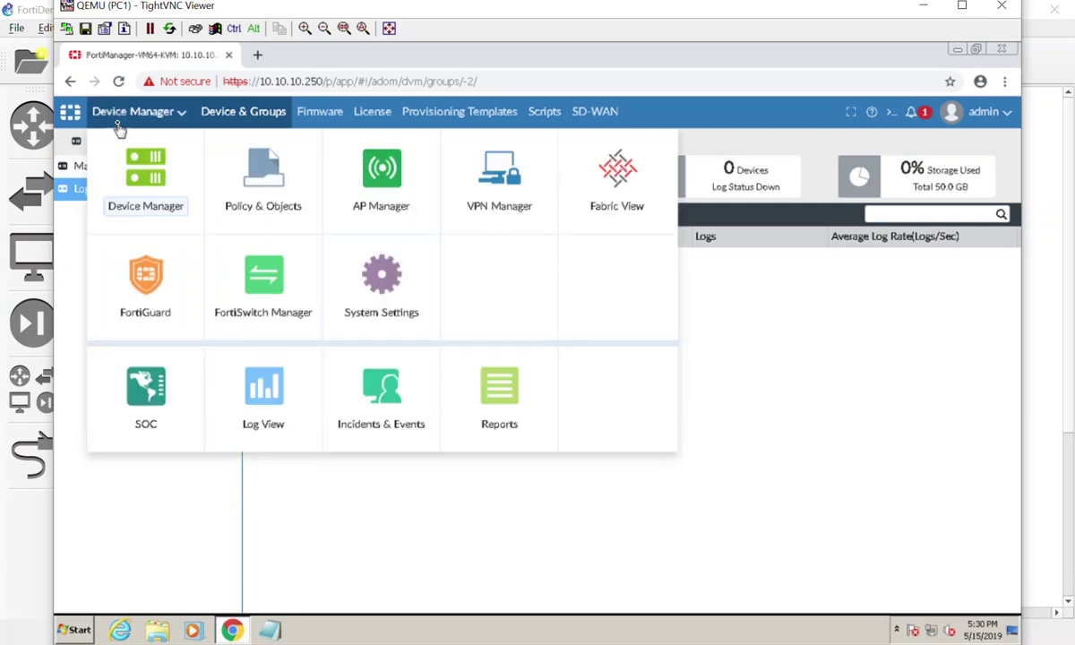
left_click(160, 397)
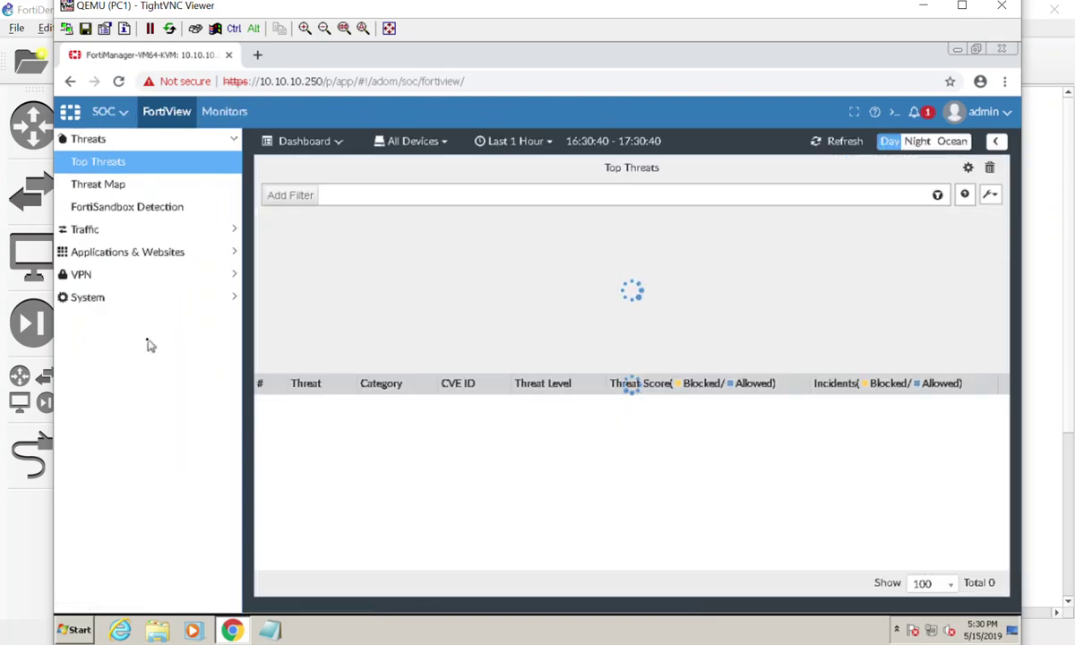
Step: Browse SOC's Traffic reports and Monitors, ending on FortiView Top Threats with no data
left_click(232, 237)
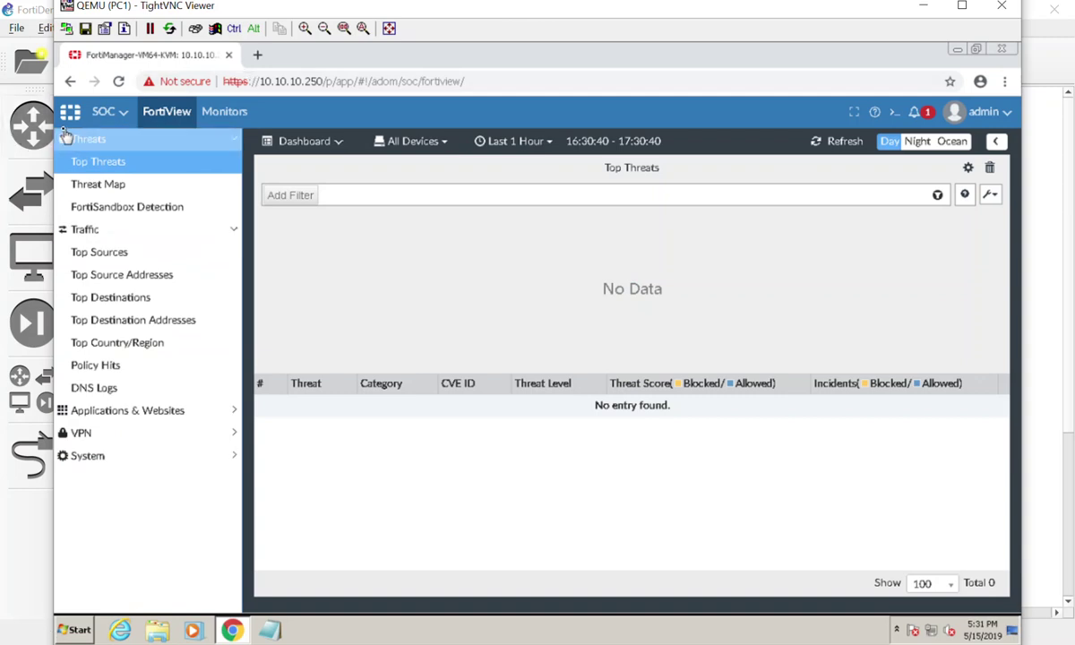
left_click(236, 115)
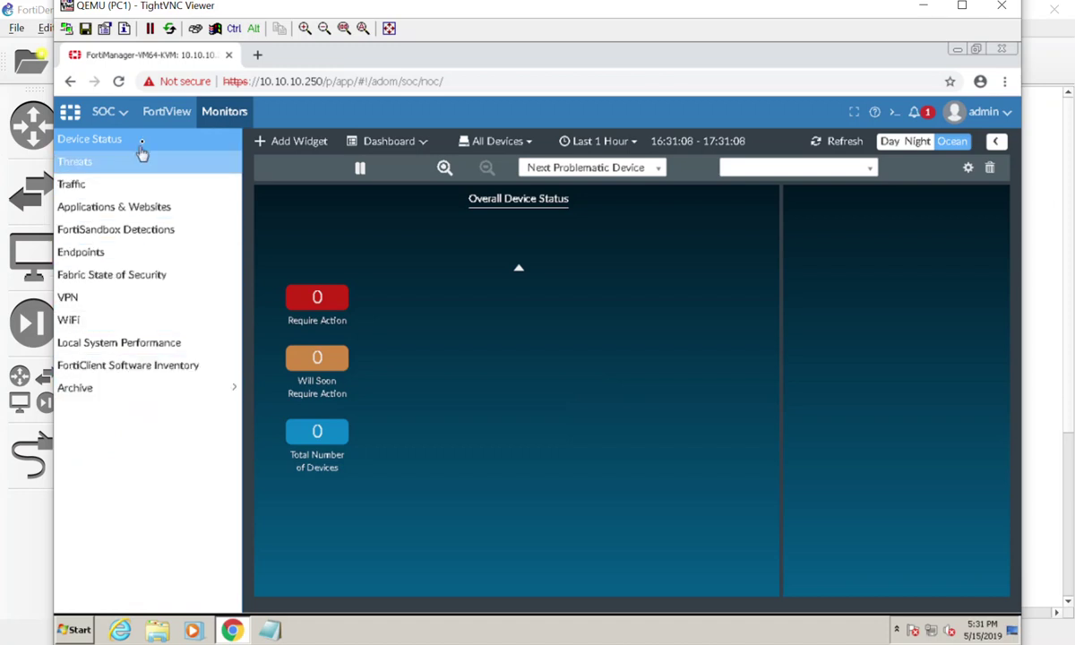
left_click(183, 111)
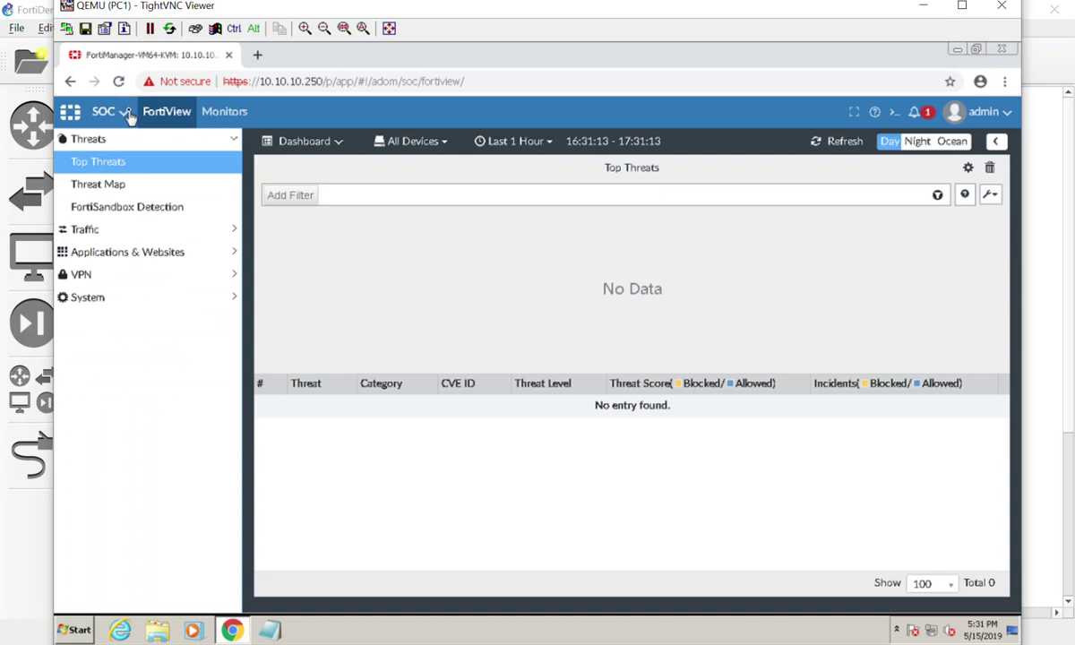
Step: Switch to Log View, showing All Types logs for the last hour with no entries
left_click(125, 112)
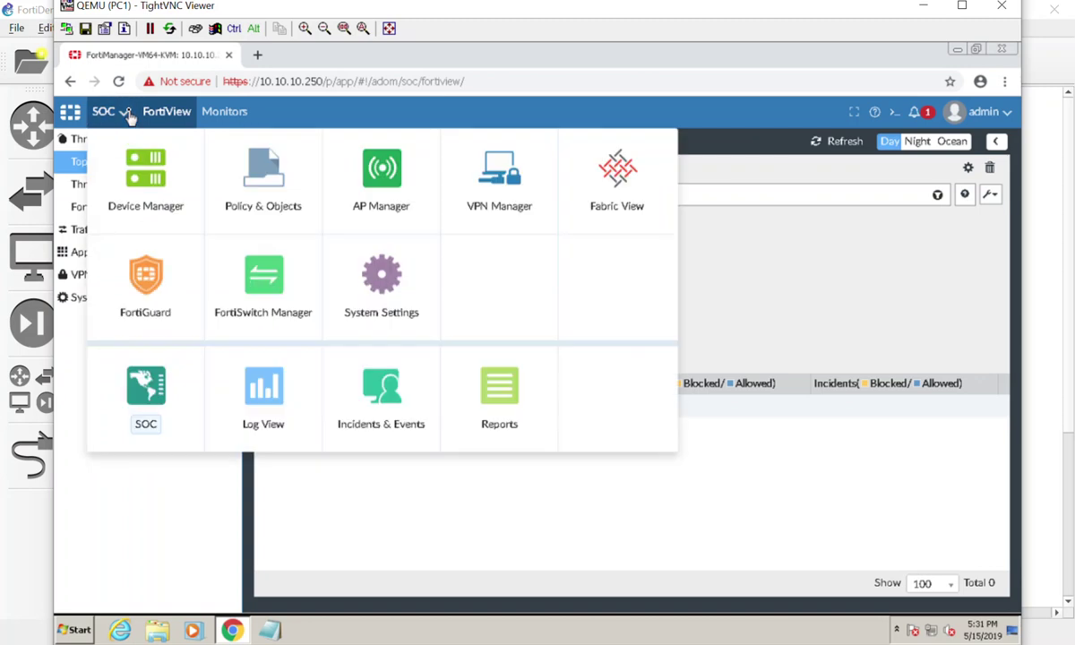
left_click(264, 380)
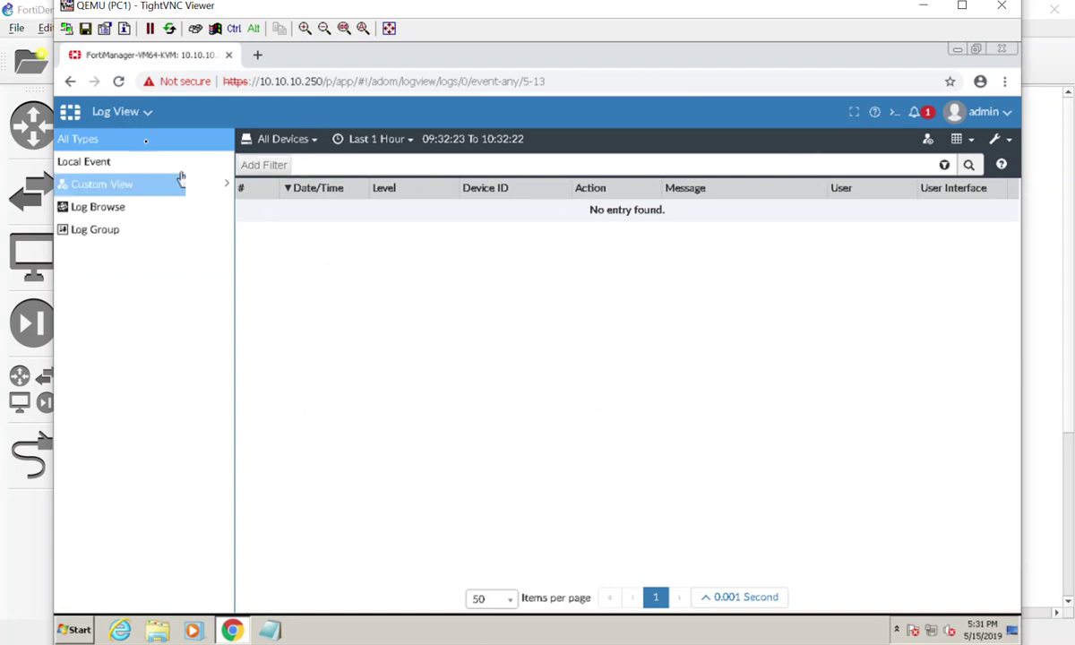
Step: In Incidents & Events, review FortiGate Event Handlers, All Incidents and Incident Settings
left_click(127, 113)
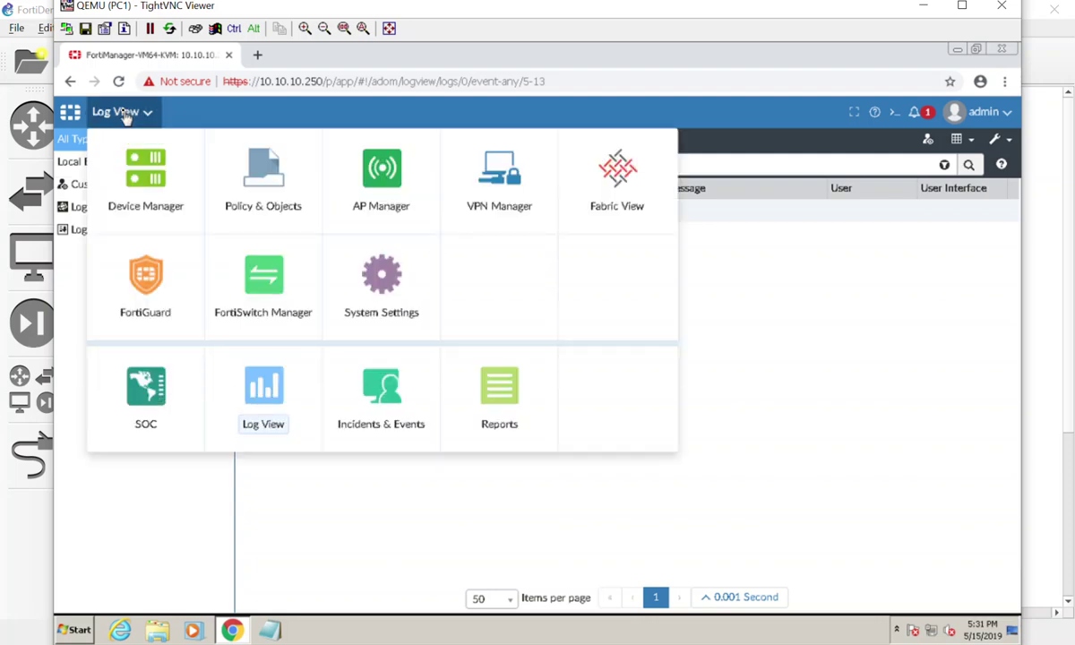
left_click(382, 383)
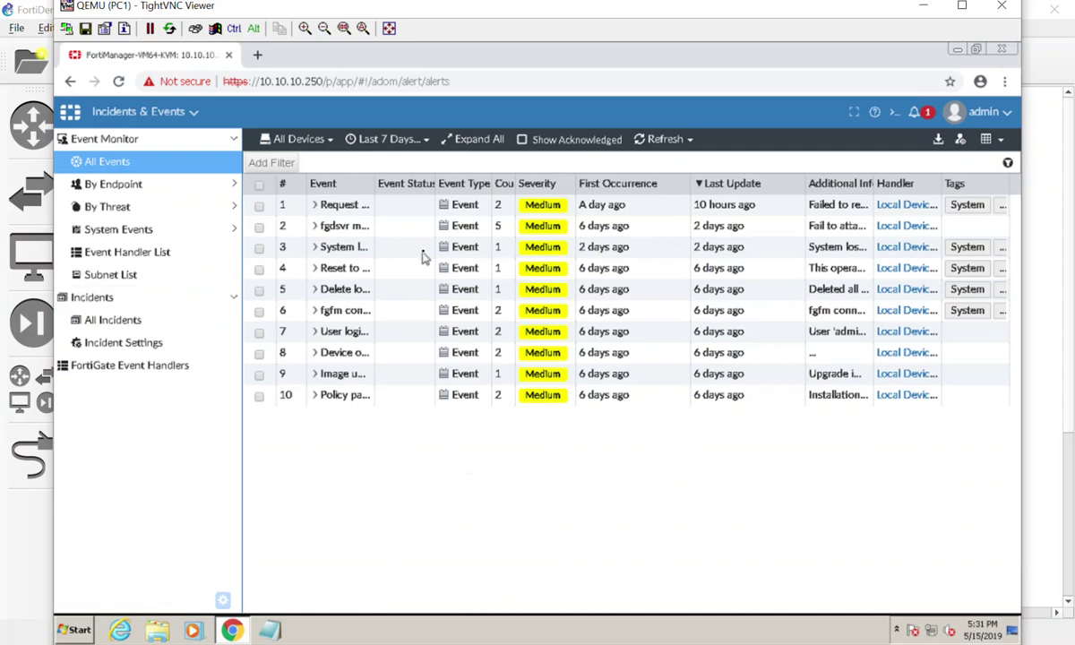
left_click(114, 375)
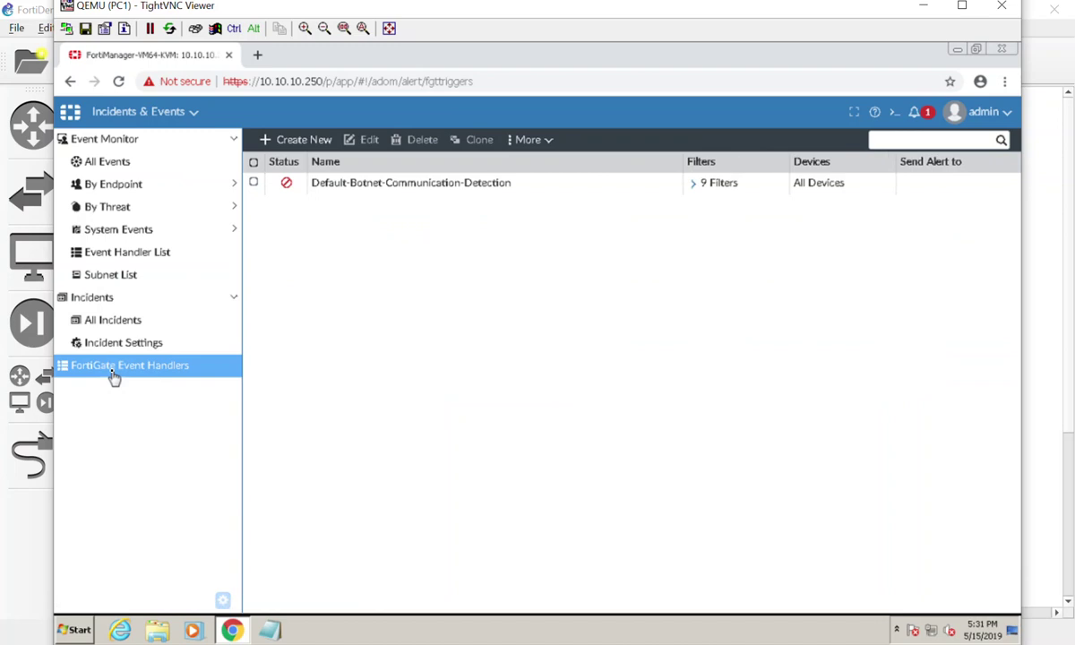
left_click(111, 329)
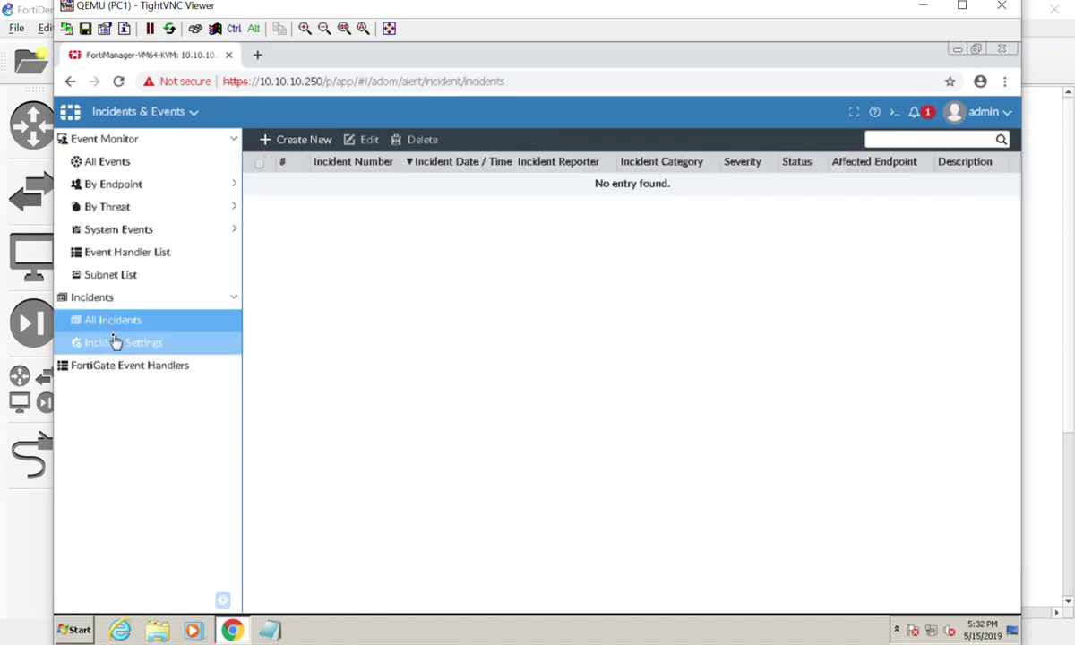
left_click(113, 343)
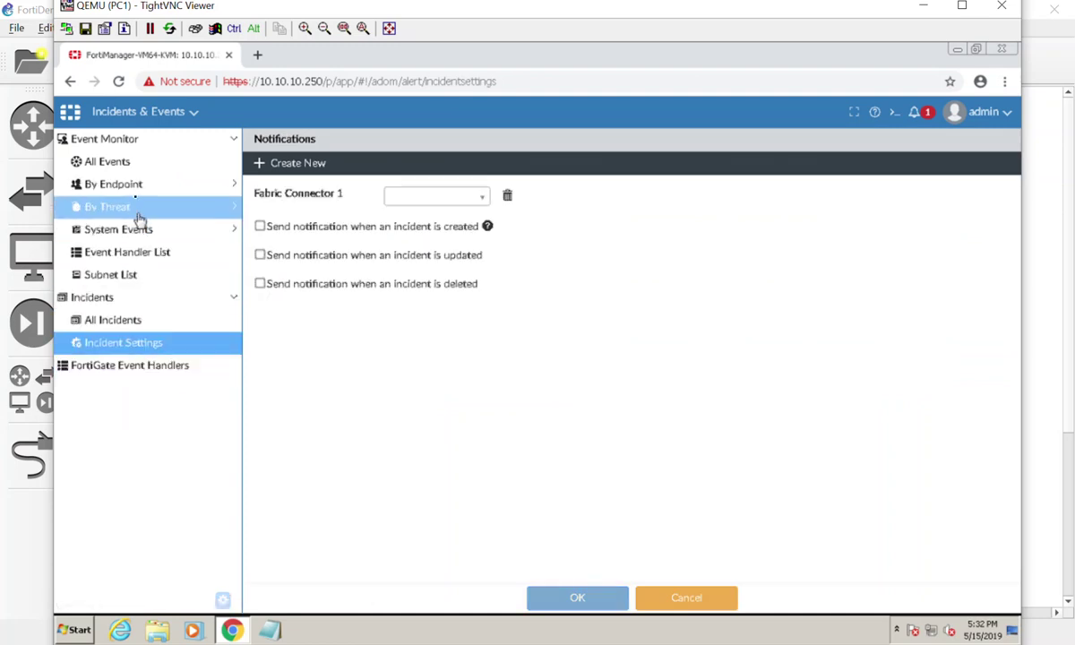
left_click(140, 120)
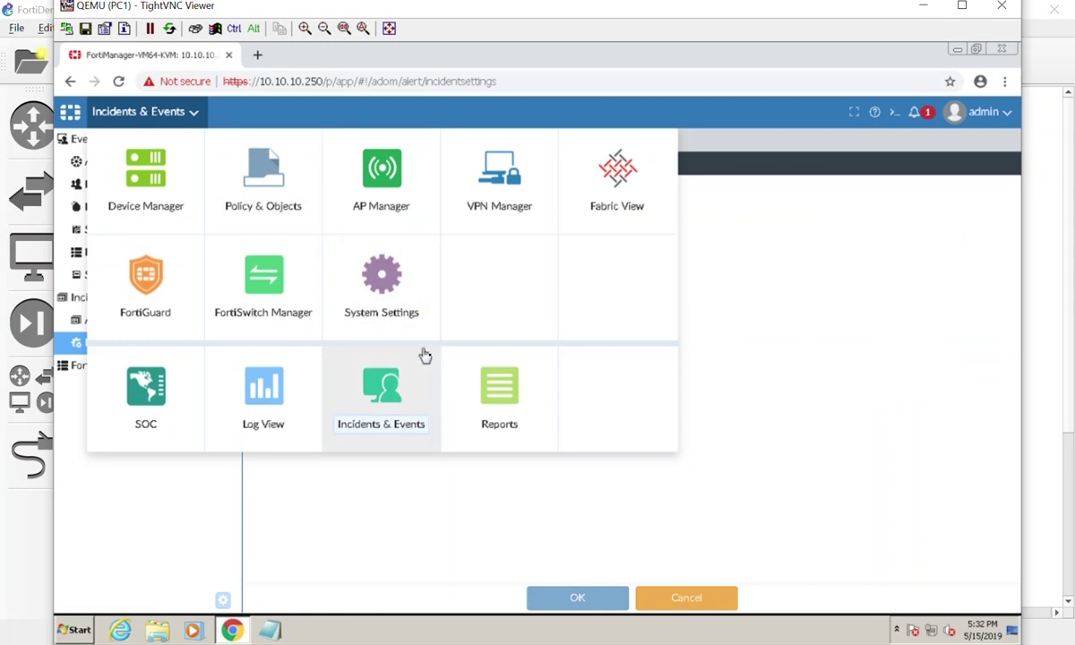
Step: Switch to Reports, listing predefined reports such as Cyber Threat Assessment and DNS Report
left_click(500, 396)
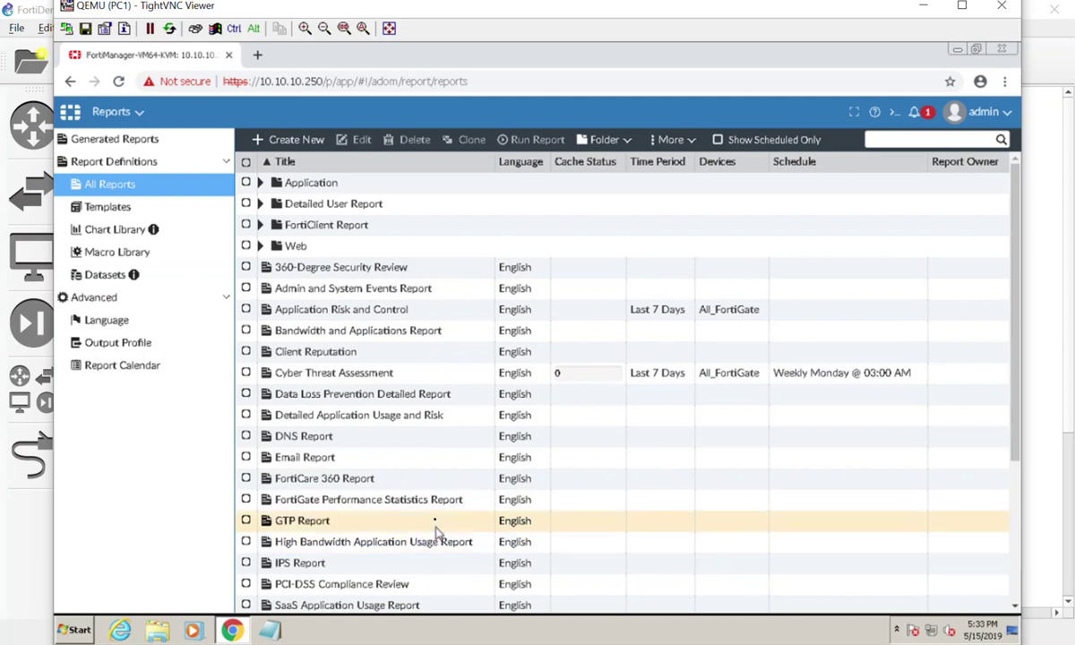
Step: Bring up the module menu over the All Reports list
left_click(139, 111)
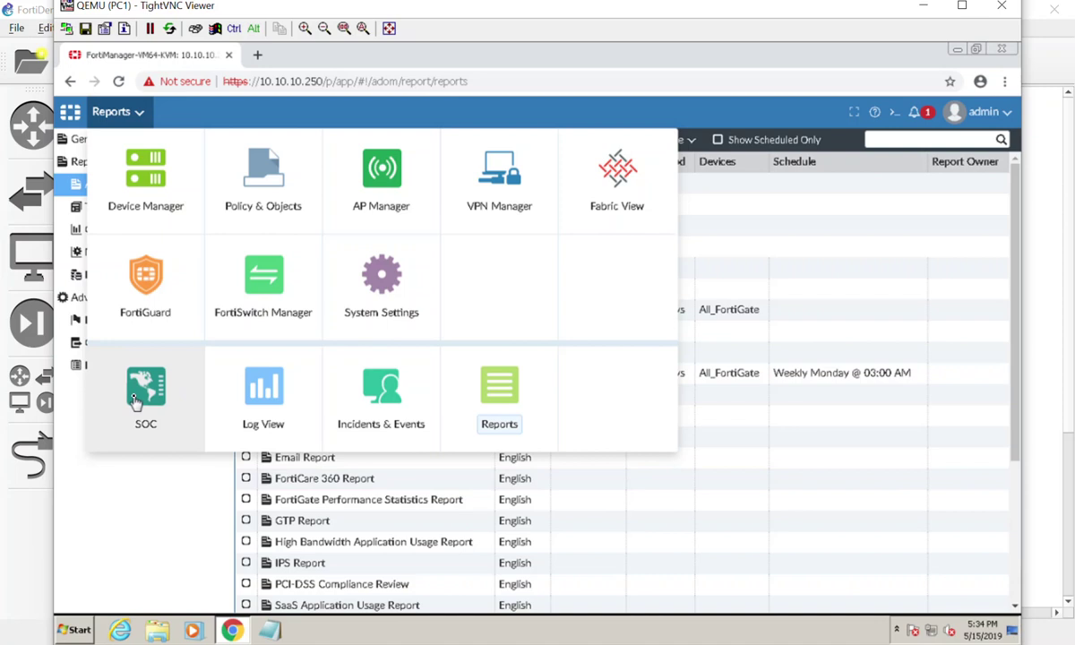
Step: Review the System Settings dashboard widgets, noting 22.40 GB of 100 GB VM storage licensed usage
left_click(385, 292)
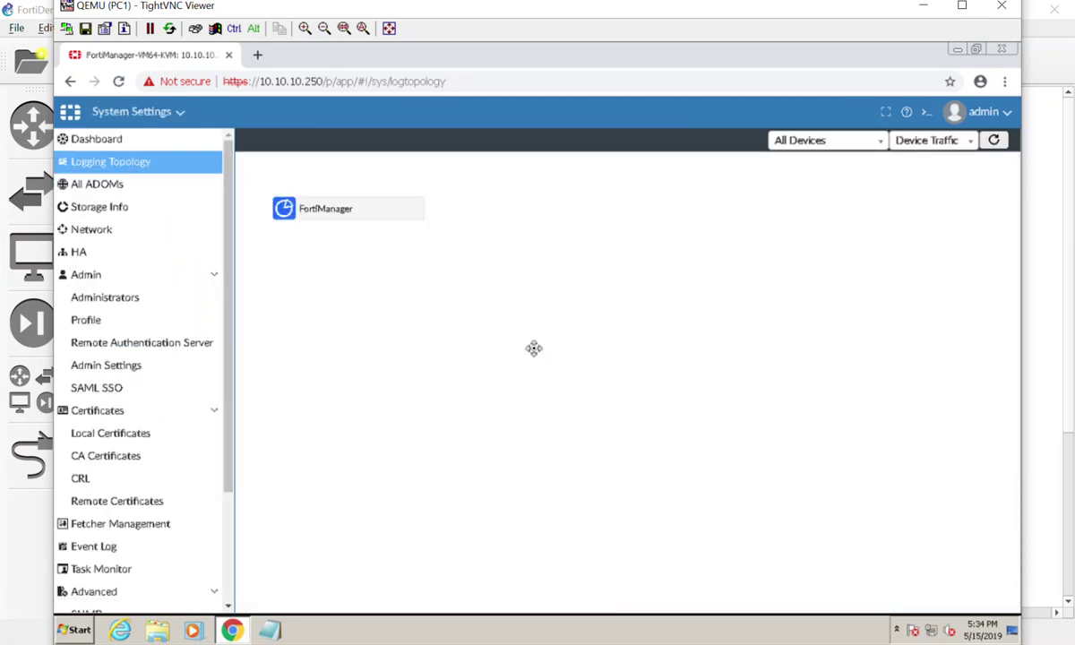
left_click(148, 139)
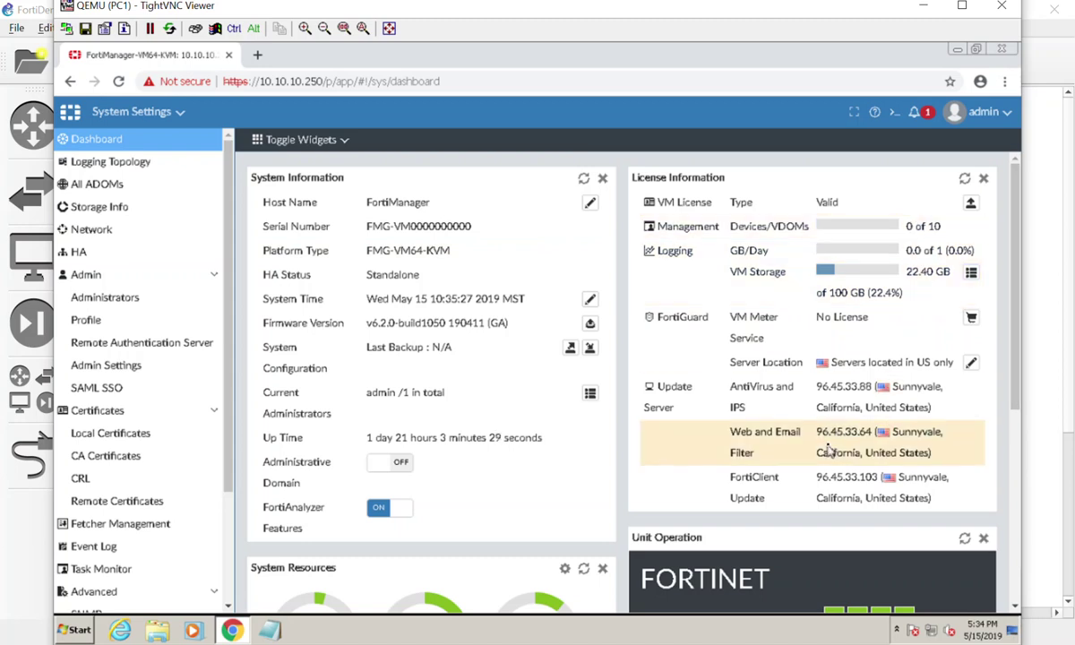
scroll(828, 451, "down", 3)
scroll(556, 517, "down", 1)
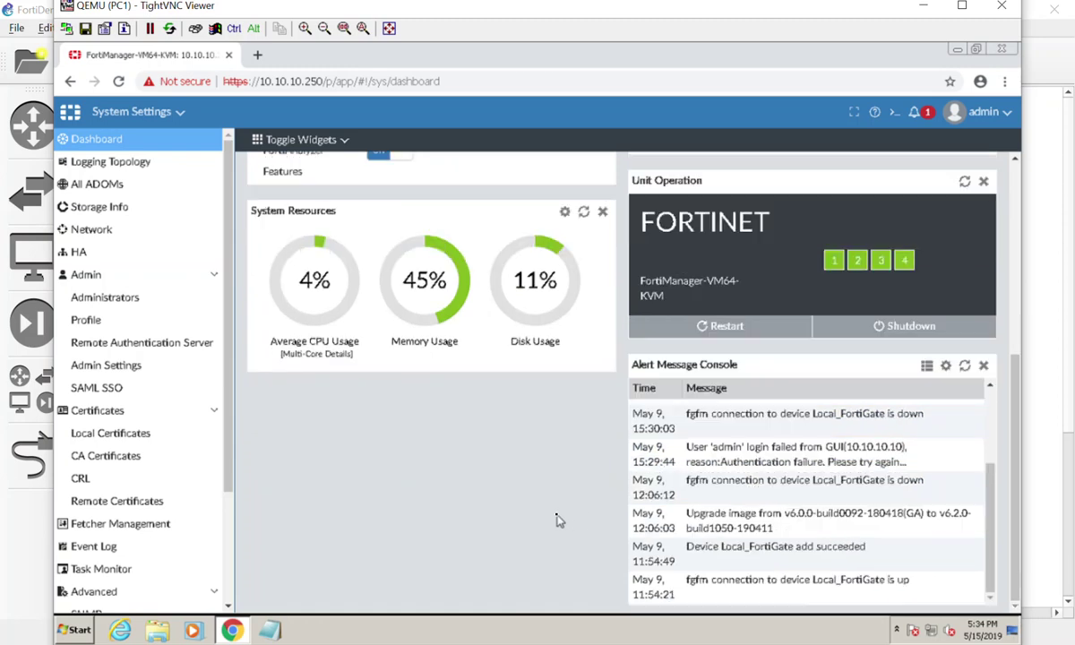
scroll(556, 518, "up", 4)
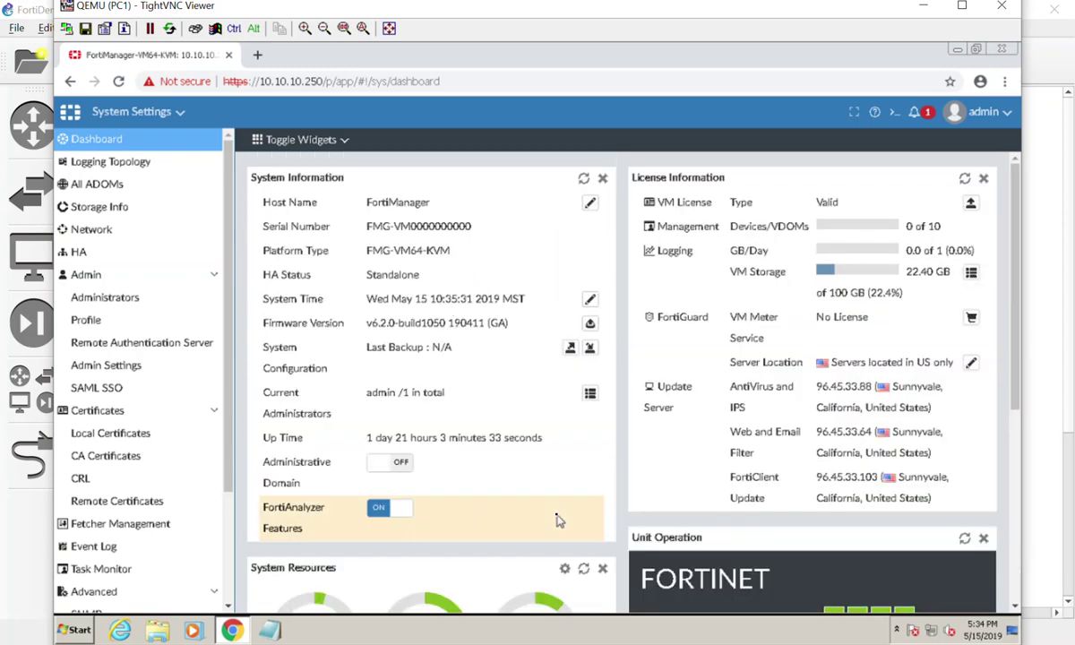